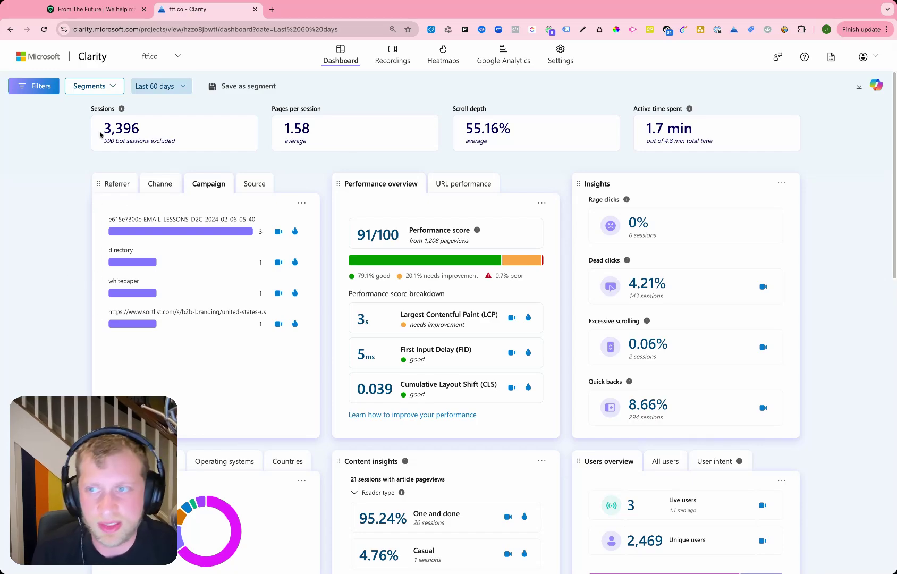
Cycle through the Referrer, Channel and Campaign breakdowns, ending on Source (google 1,050, ftf.co 715)
{"action": "scroll", "coordinate": [122, 194], "scroll_direction": "down", "scroll_amount": 1}
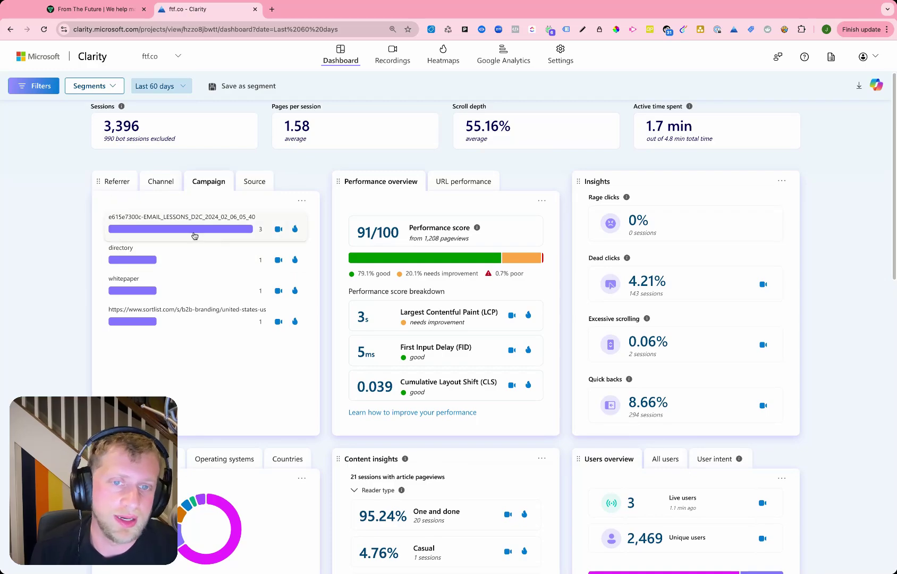
{"action": "scroll", "coordinate": [195, 213], "scroll_direction": "down", "scroll_amount": 1}
{"action": "scroll", "coordinate": [194, 208], "scroll_direction": "up", "scroll_amount": 1}
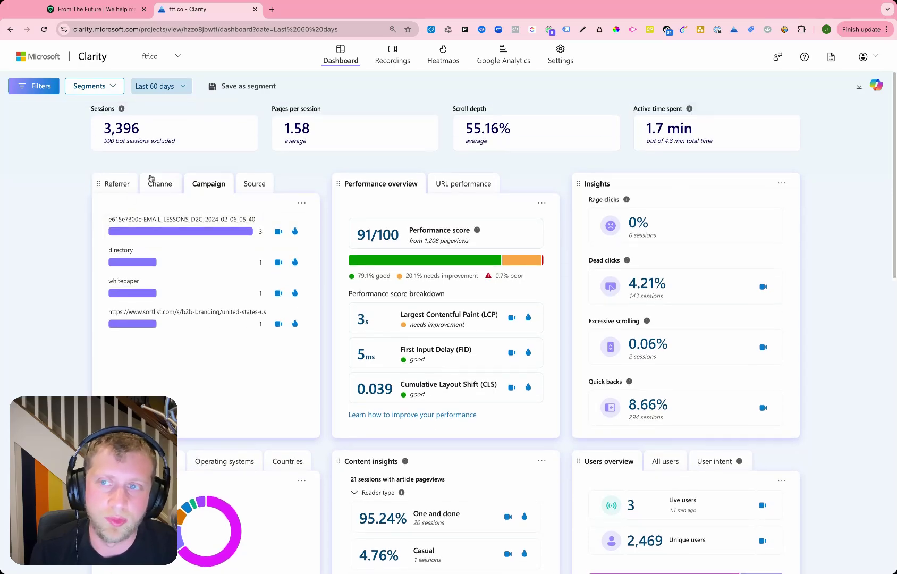
{"action": "left_click", "coordinate": [116, 183]}
{"action": "left_click", "coordinate": [159, 184]}
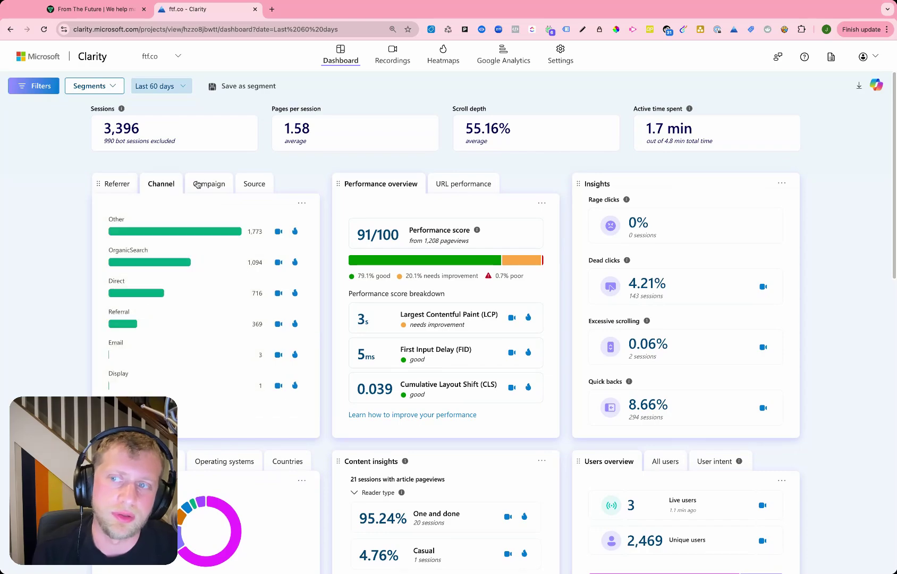
{"action": "left_click", "coordinate": [216, 183]}
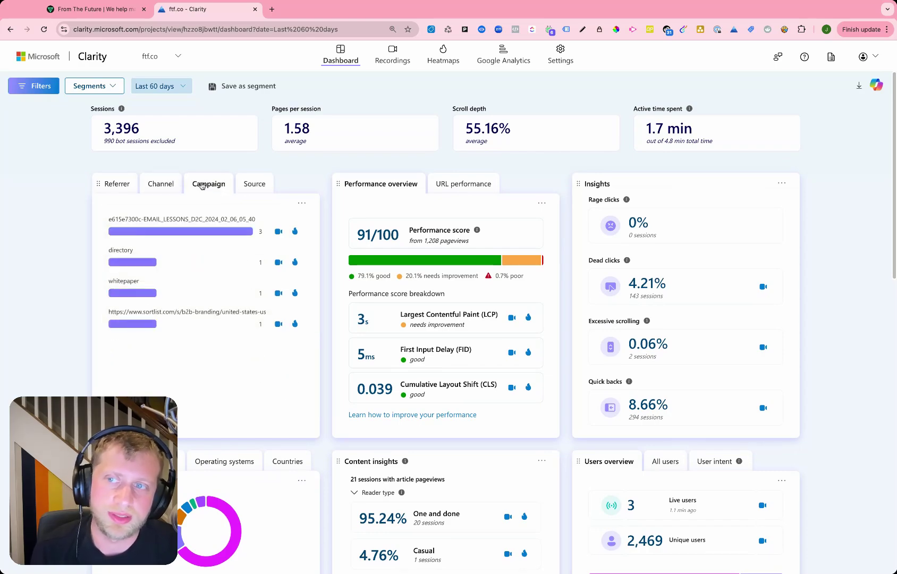
{"action": "left_click", "coordinate": [160, 184]}
{"action": "left_click", "coordinate": [111, 184]}
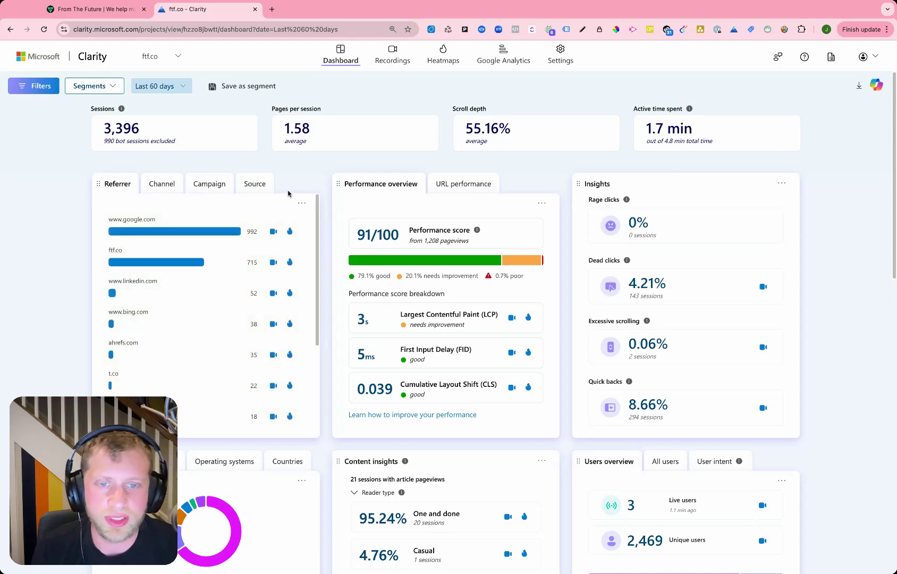
{"action": "left_click", "coordinate": [256, 184]}
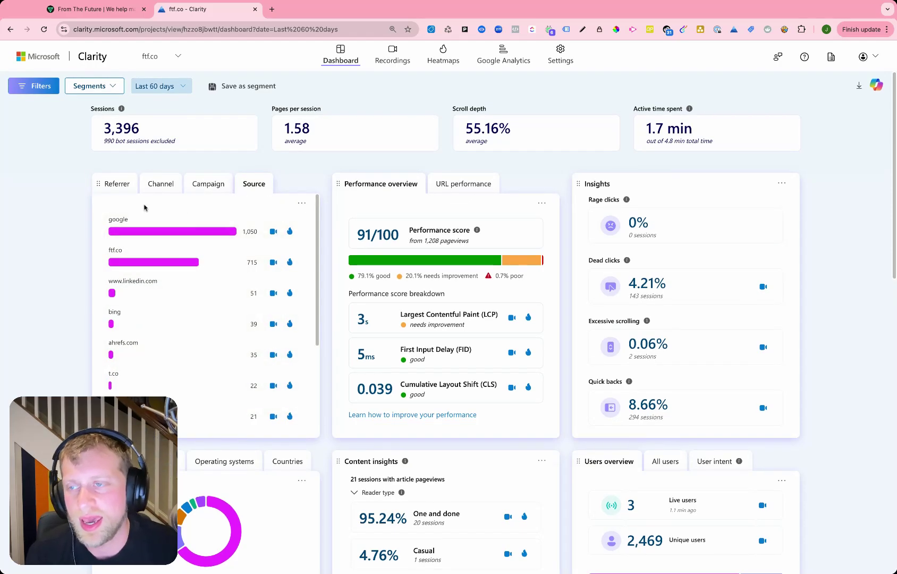
Filter to Source: google and review its 1,050 sessions, 1.74 pages per session, 47.26% scroll depth
{"action": "left_click", "coordinate": [158, 221]}
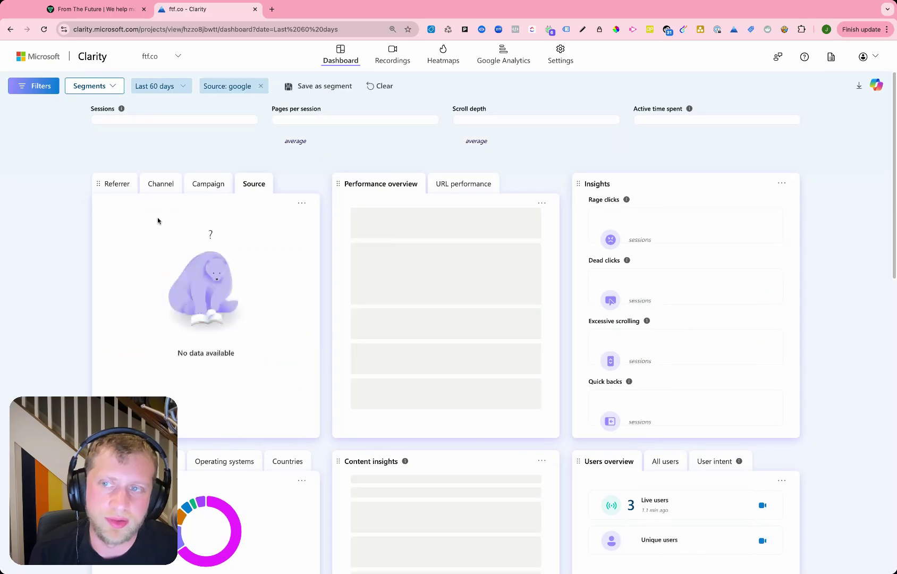
{"action": "scroll", "coordinate": [512, 253], "scroll_direction": "down", "scroll_amount": 3}
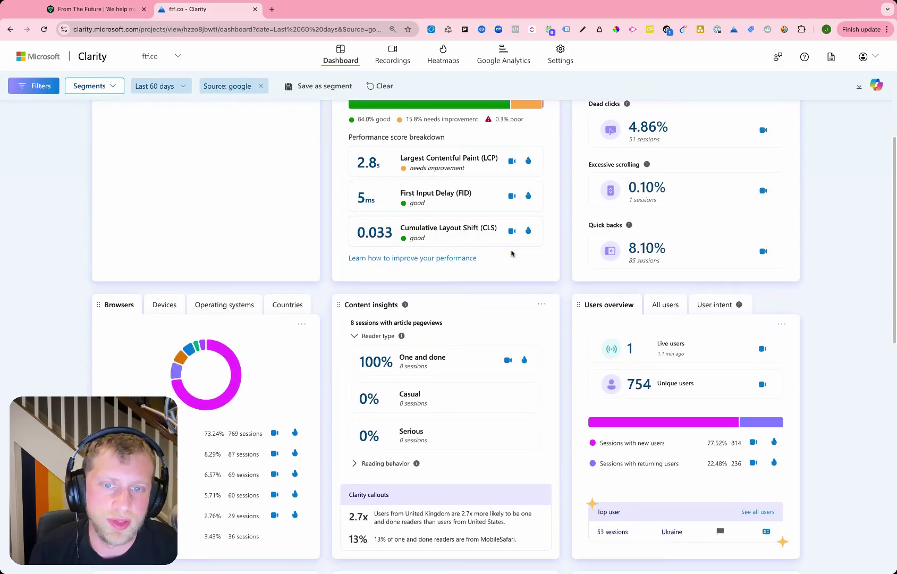
{"action": "scroll", "coordinate": [372, 186], "scroll_direction": "up", "scroll_amount": 3}
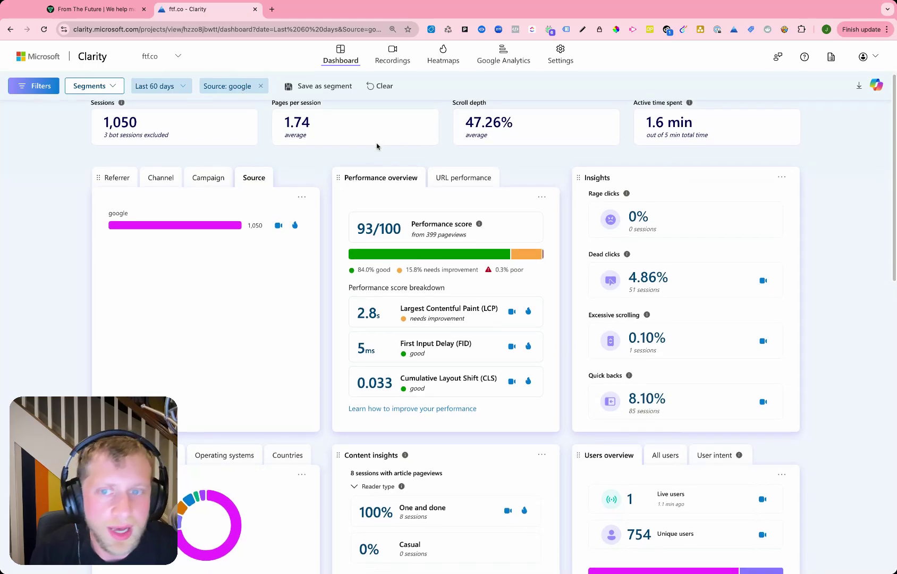
{"action": "scroll", "coordinate": [377, 144], "scroll_direction": "down", "scroll_amount": 3}
{"action": "scroll", "coordinate": [689, 142], "scroll_direction": "up", "scroll_amount": 2}
{"action": "scroll", "coordinate": [690, 142], "scroll_direction": "down", "scroll_amount": 5}
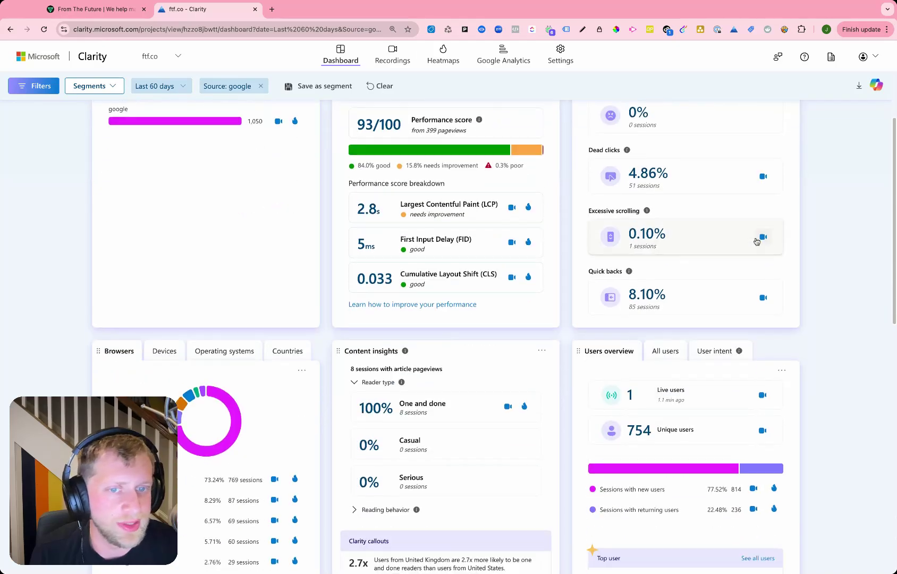
{"action": "scroll", "coordinate": [524, 223], "scroll_direction": "down", "scroll_amount": 10}
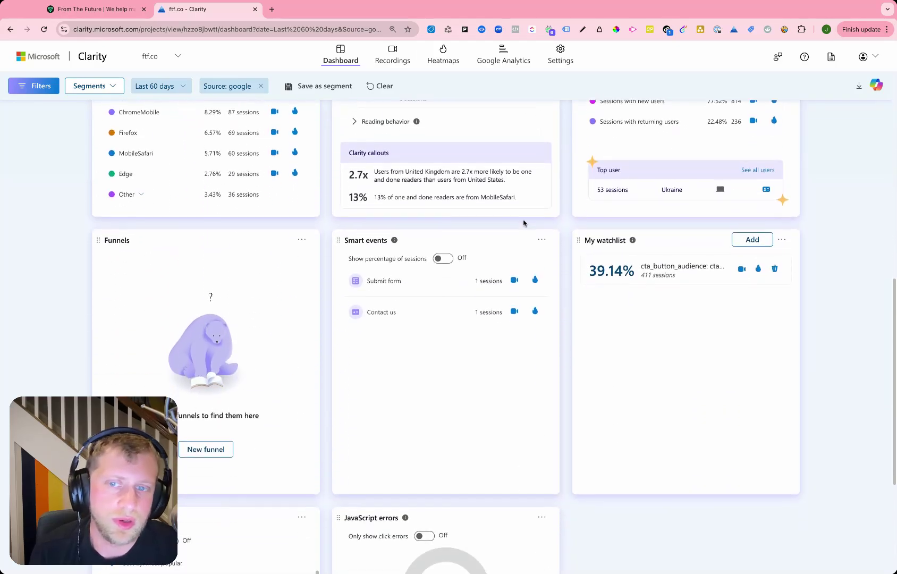
{"action": "scroll", "coordinate": [446, 335], "scroll_direction": "up", "scroll_amount": 15}
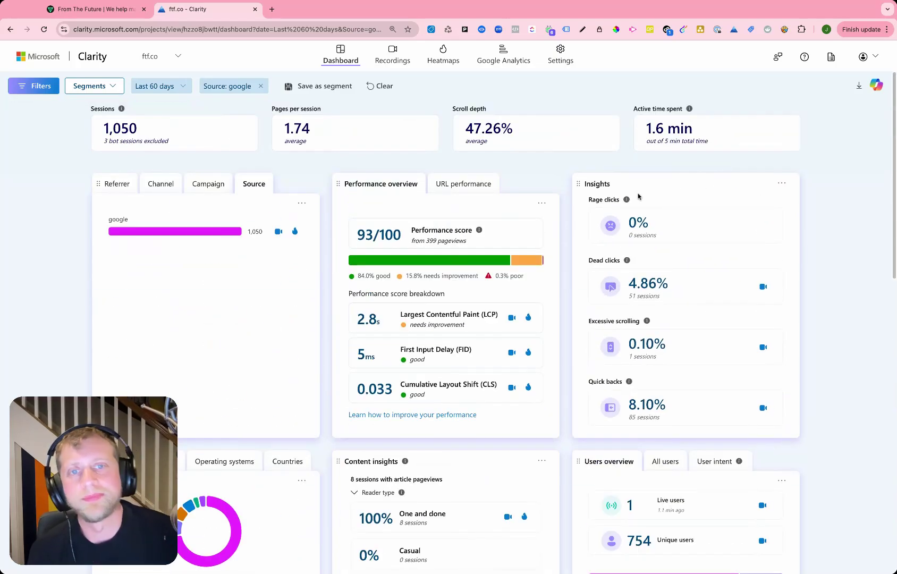
{"action": "scroll", "coordinate": [602, 204], "scroll_direction": "down", "scroll_amount": 2}
{"action": "scroll", "coordinate": [602, 204], "scroll_direction": "down", "scroll_amount": 5}
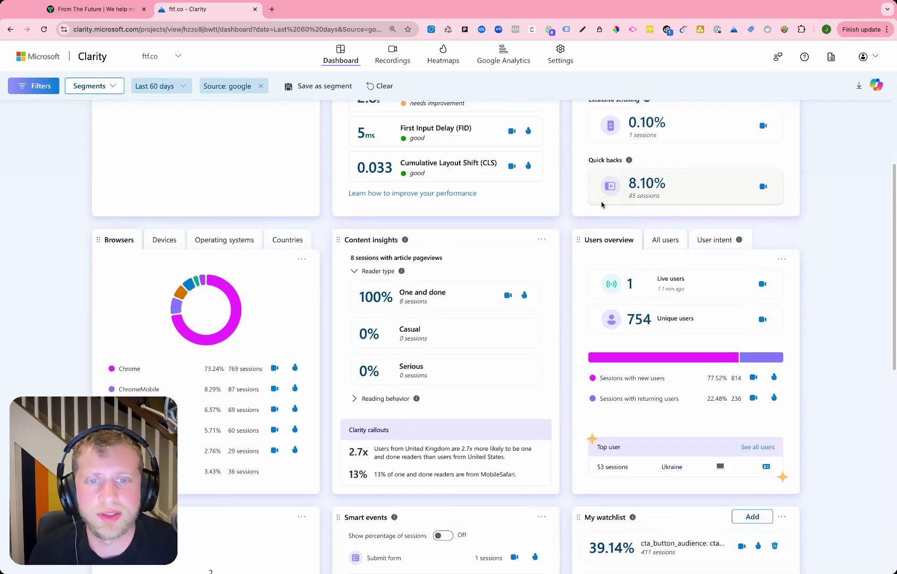
{"action": "scroll", "coordinate": [352, 116], "scroll_direction": "up", "scroll_amount": 6}
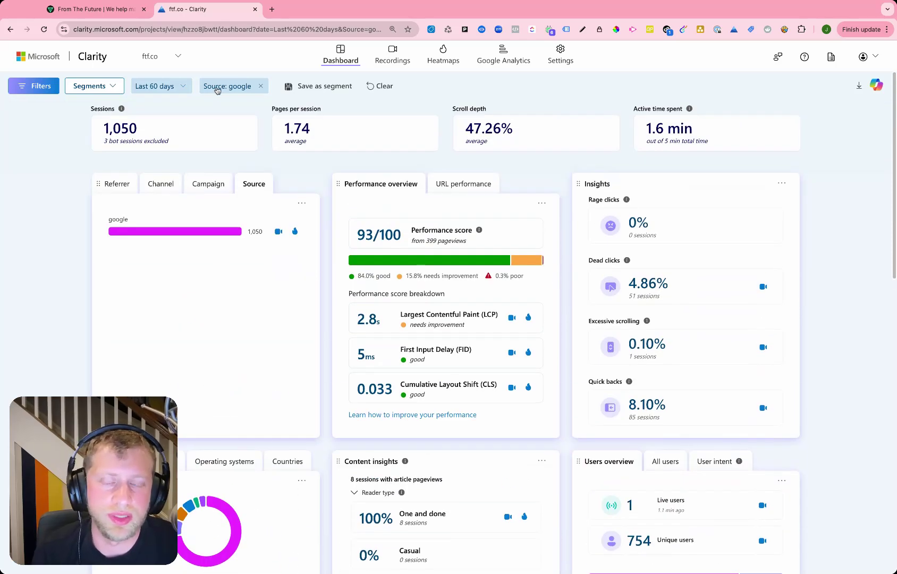
Remove the Source: google filter and bring up the Traffic source list in Filters
{"action": "left_click", "coordinate": [261, 85]}
{"action": "left_click", "coordinate": [33, 85]}
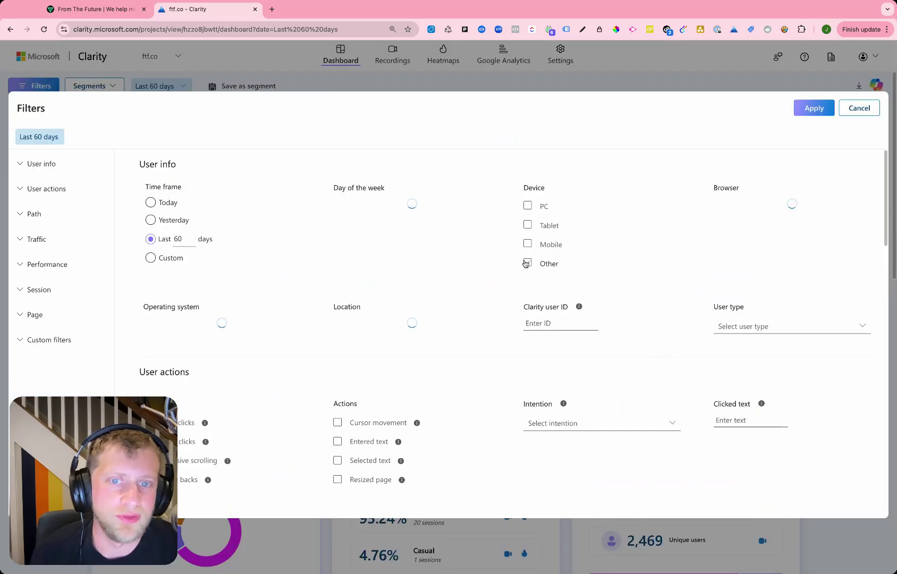
{"action": "scroll", "coordinate": [537, 281], "scroll_direction": "down", "scroll_amount": 10}
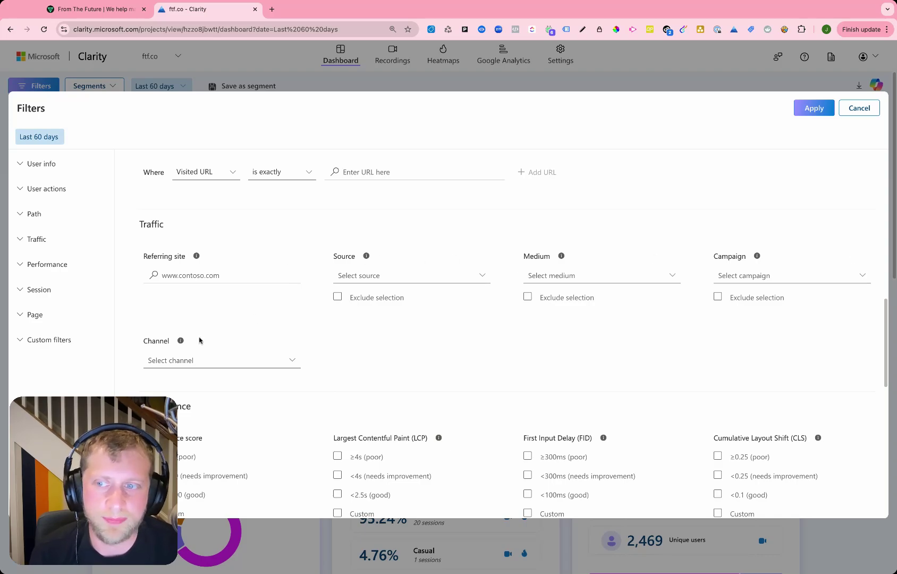
{"action": "left_click", "coordinate": [482, 275]}
{"action": "left_click", "coordinate": [532, 244]}
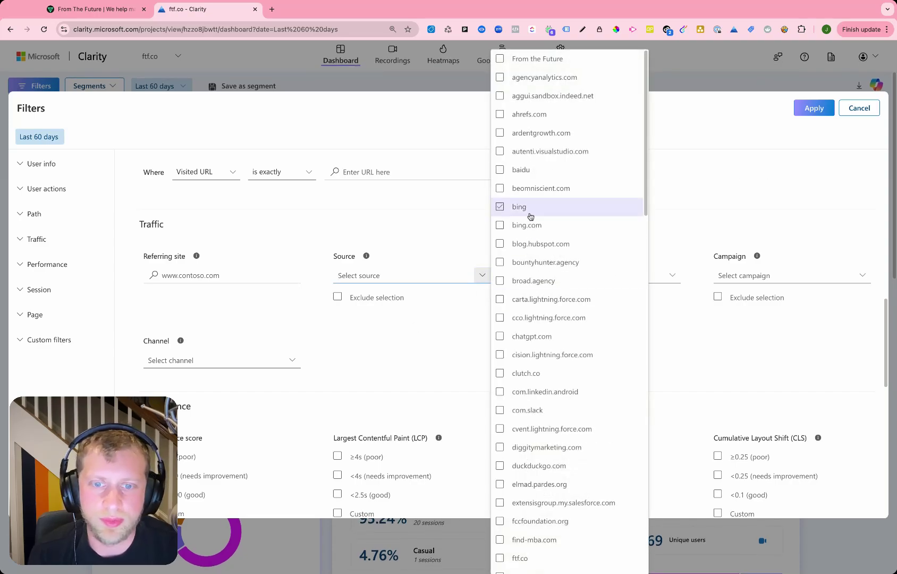
{"action": "scroll", "coordinate": [534, 214], "scroll_direction": "down", "scroll_amount": 5}
{"action": "scroll", "coordinate": [535, 425], "scroll_direction": "down", "scroll_amount": 4}
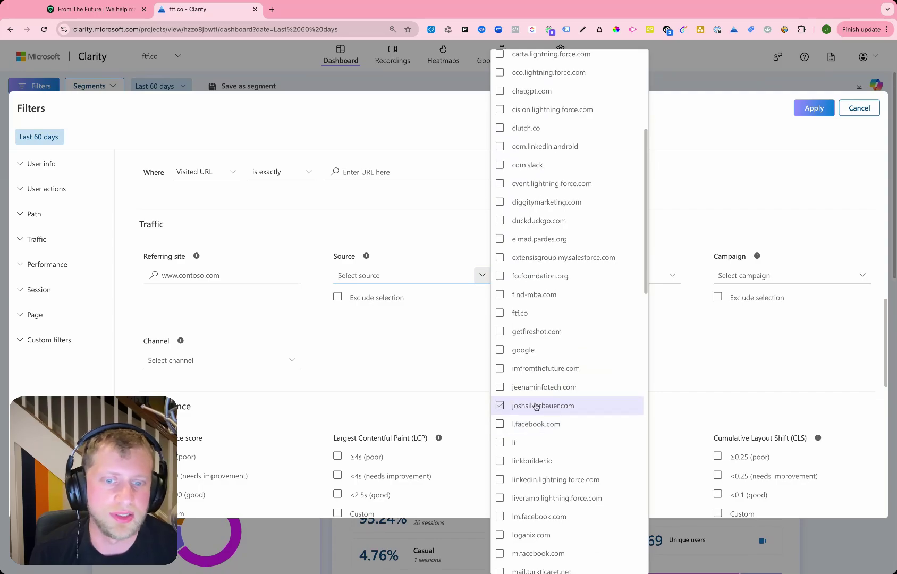
{"action": "scroll", "coordinate": [535, 408], "scroll_direction": "down", "scroll_amount": 3}
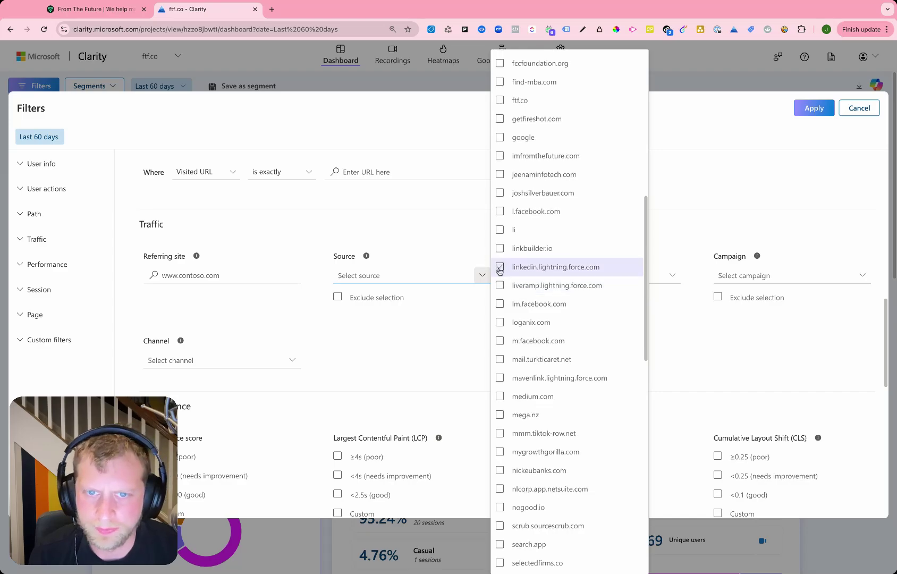
{"action": "scroll", "coordinate": [502, 268], "scroll_direction": "down", "scroll_amount": 4}
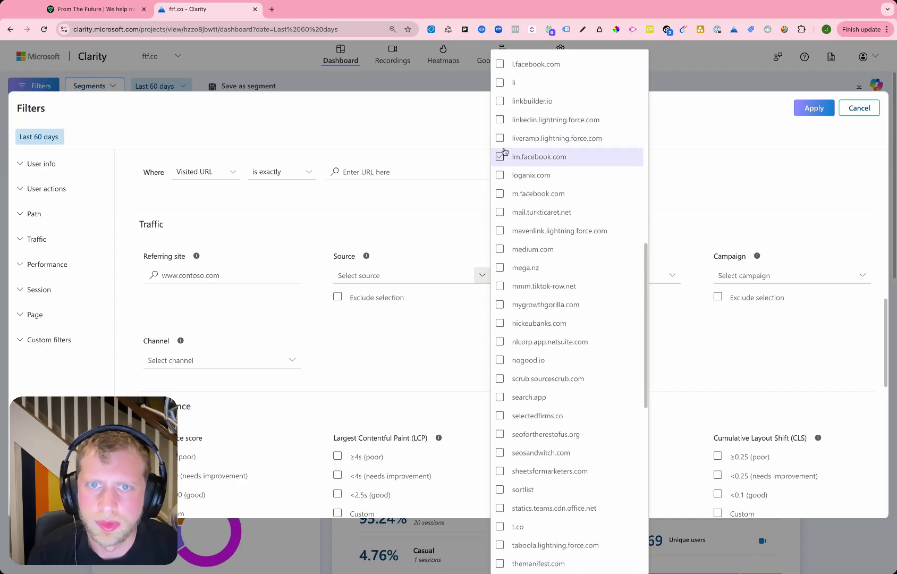
{"action": "scroll", "coordinate": [504, 123], "scroll_direction": "down", "scroll_amount": 4}
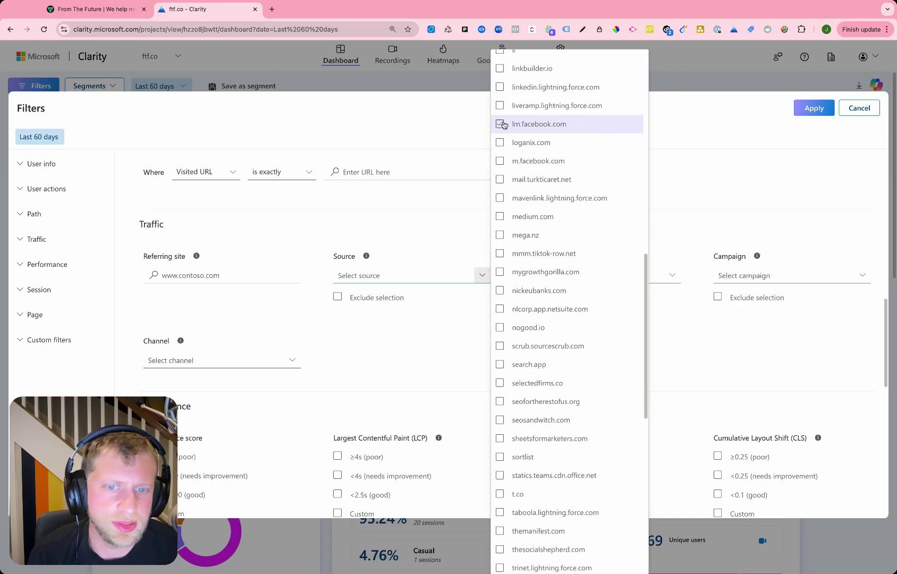
{"action": "scroll", "coordinate": [503, 124], "scroll_direction": "down", "scroll_amount": 4}
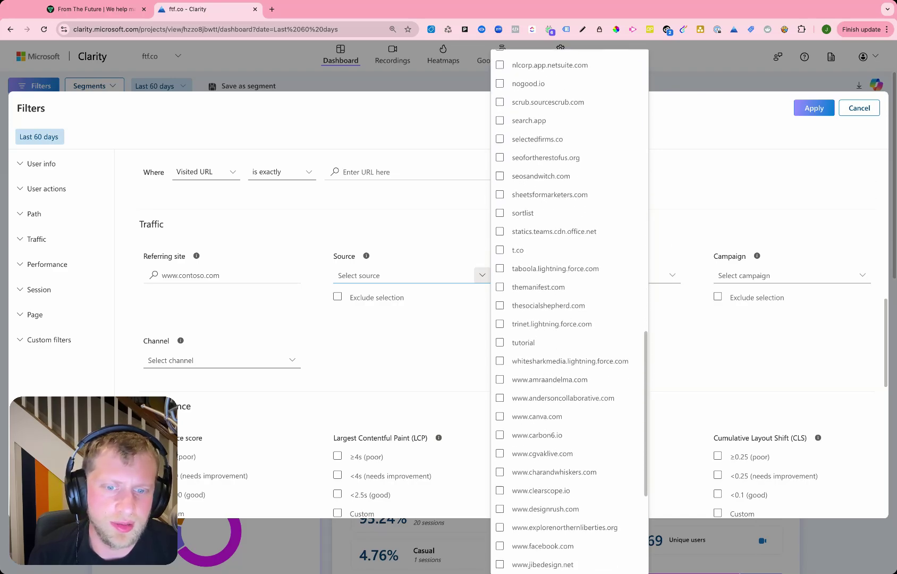
{"action": "scroll", "coordinate": [512, 350], "scroll_direction": "down", "scroll_amount": 5}
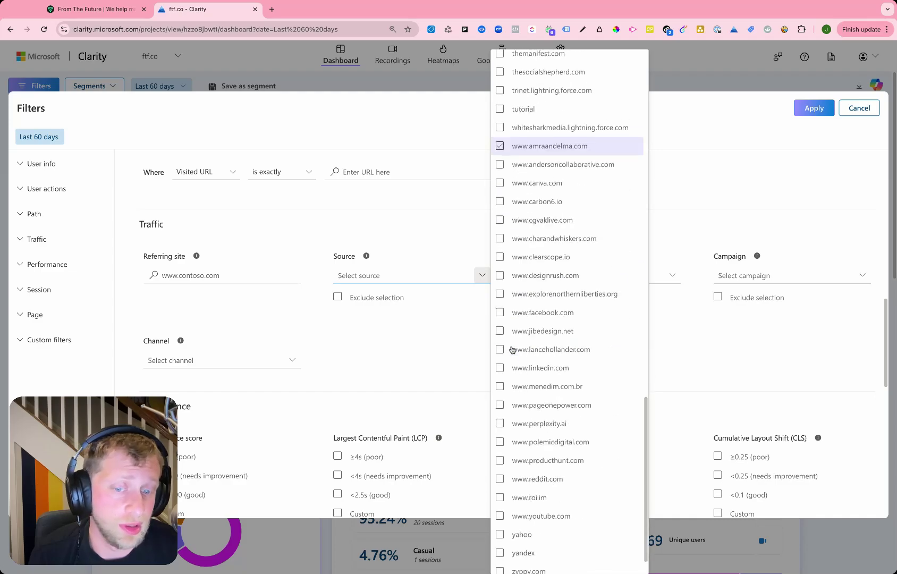
{"action": "left_click", "coordinate": [499, 509]}
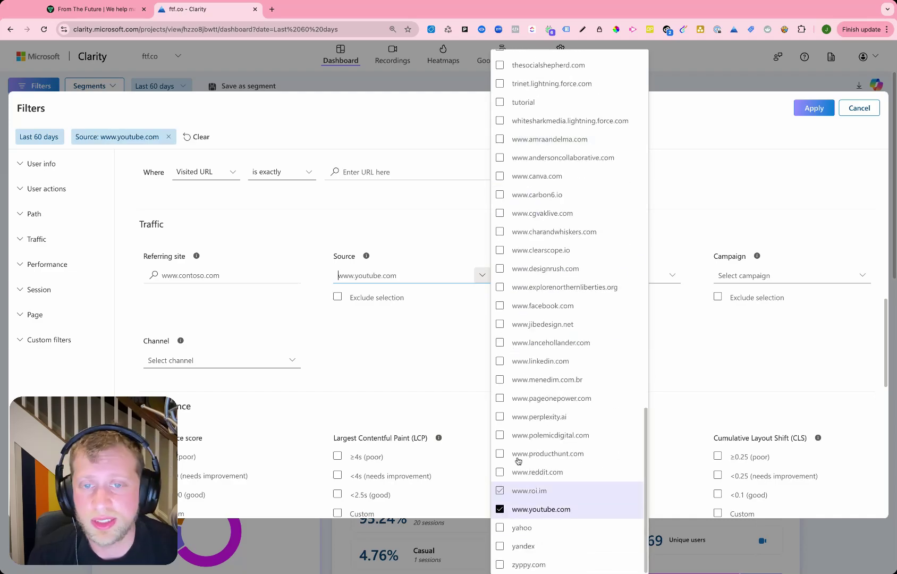
{"action": "left_click", "coordinate": [814, 107]}
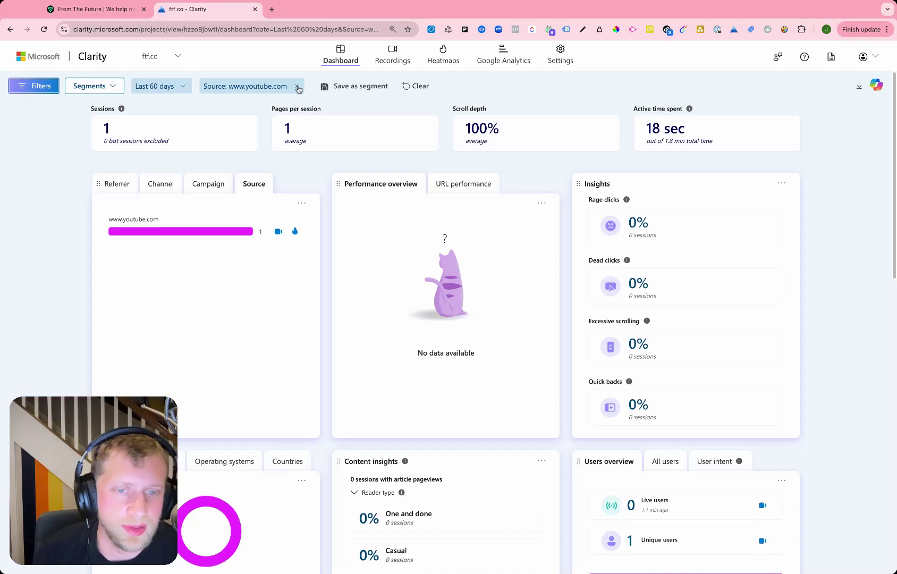
Clear the youtube filter, briefly filter to the email lessons campaign, then remove that filter too
{"action": "left_click", "coordinate": [297, 88]}
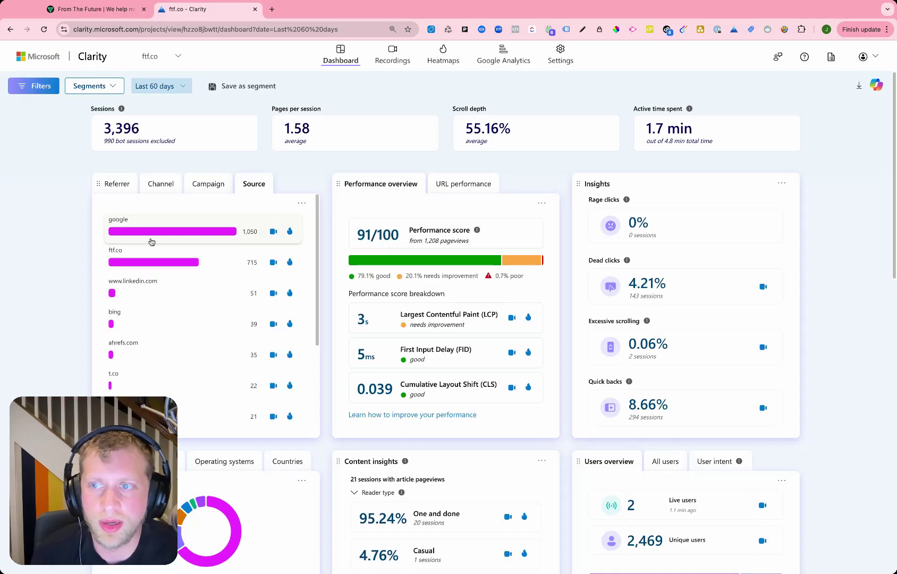
{"action": "left_click", "coordinate": [160, 185]}
{"action": "left_click", "coordinate": [190, 192]}
{"action": "left_click", "coordinate": [175, 229]}
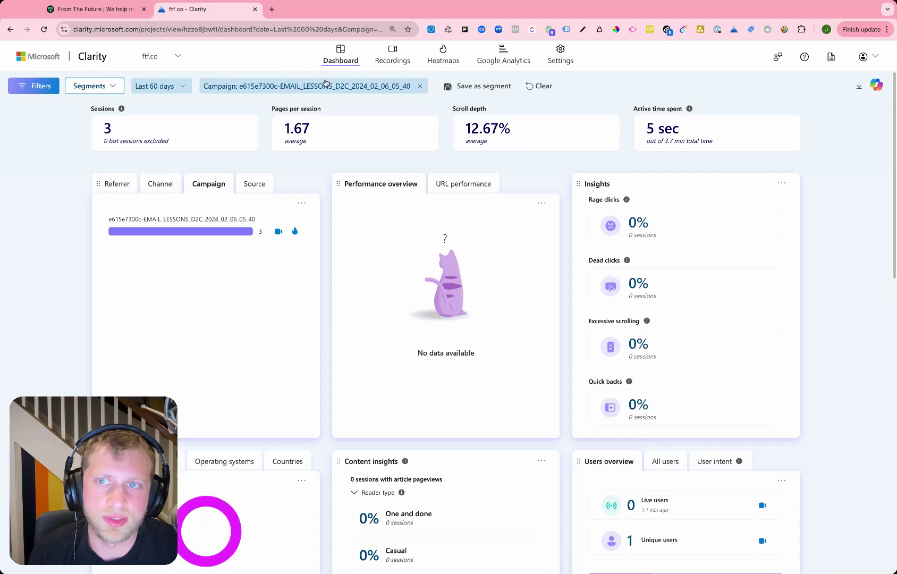
{"action": "left_click", "coordinate": [420, 87]}
Filter the dashboard to the Contact us smart event, giving 15 sessions
{"action": "scroll", "coordinate": [341, 237], "scroll_direction": "down", "scroll_amount": 8}
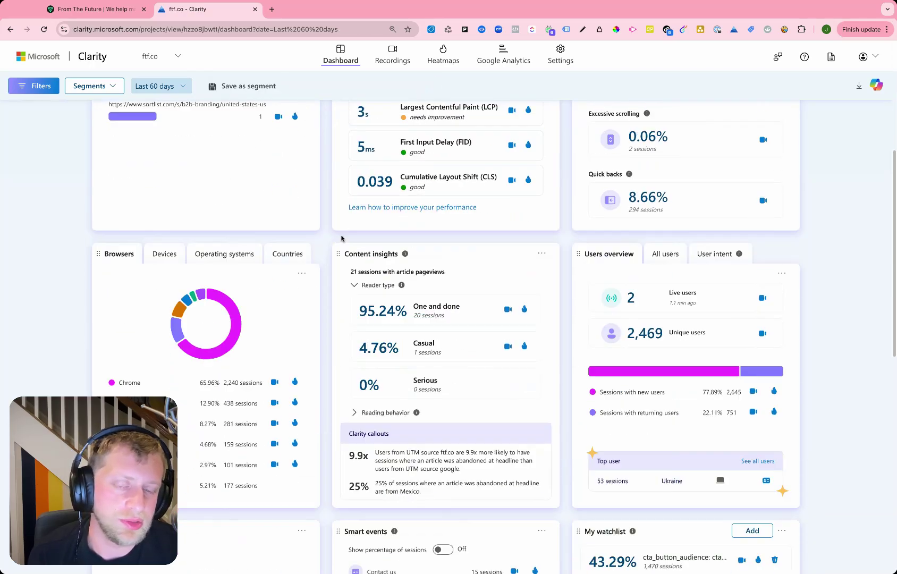
{"action": "scroll", "coordinate": [341, 237], "scroll_direction": "down", "scroll_amount": 3}
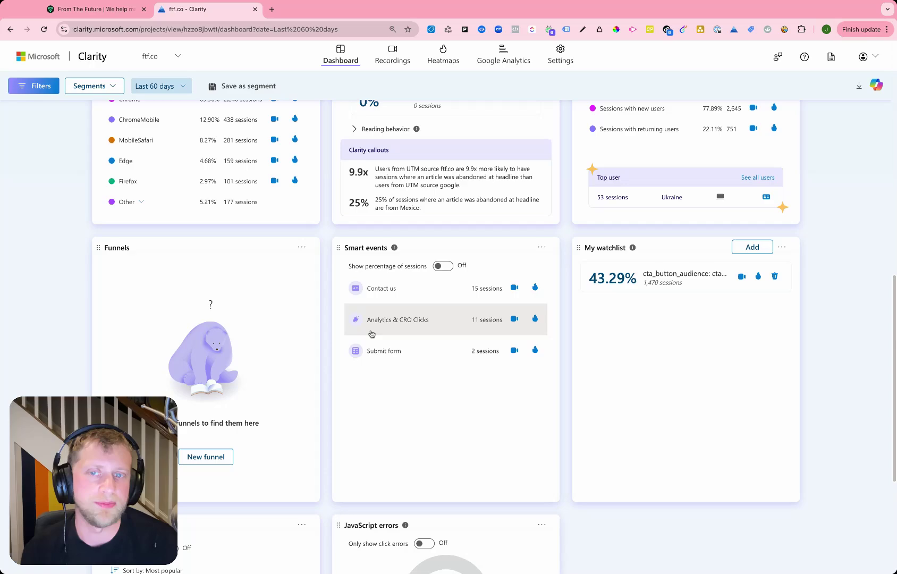
{"action": "scroll", "coordinate": [383, 319], "scroll_direction": "down", "scroll_amount": 1}
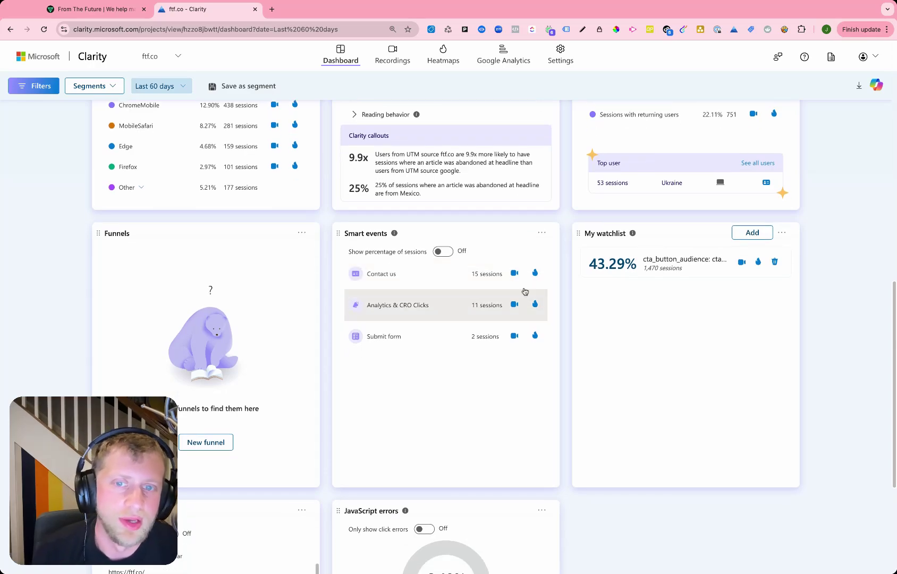
{"action": "left_click", "coordinate": [374, 275]}
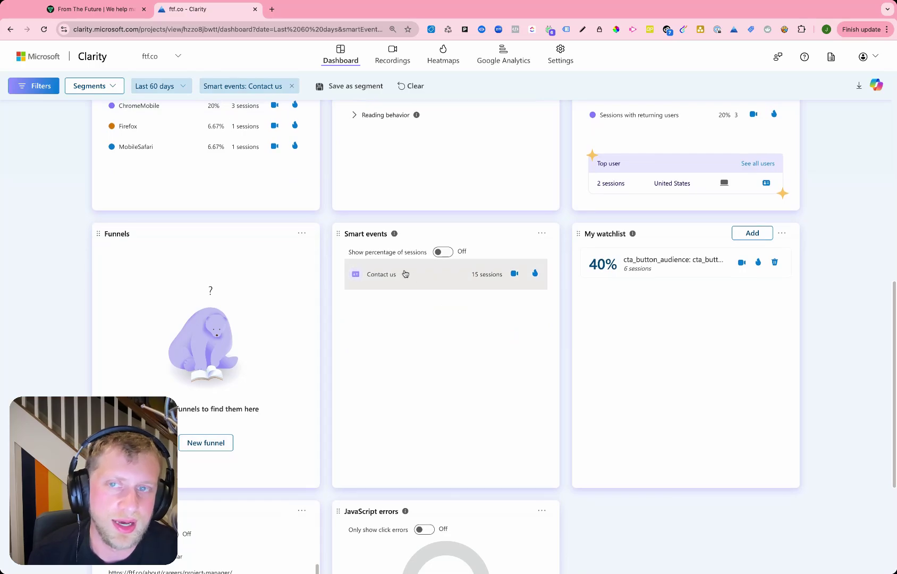
{"action": "scroll", "coordinate": [404, 274], "scroll_direction": "up", "scroll_amount": 15}
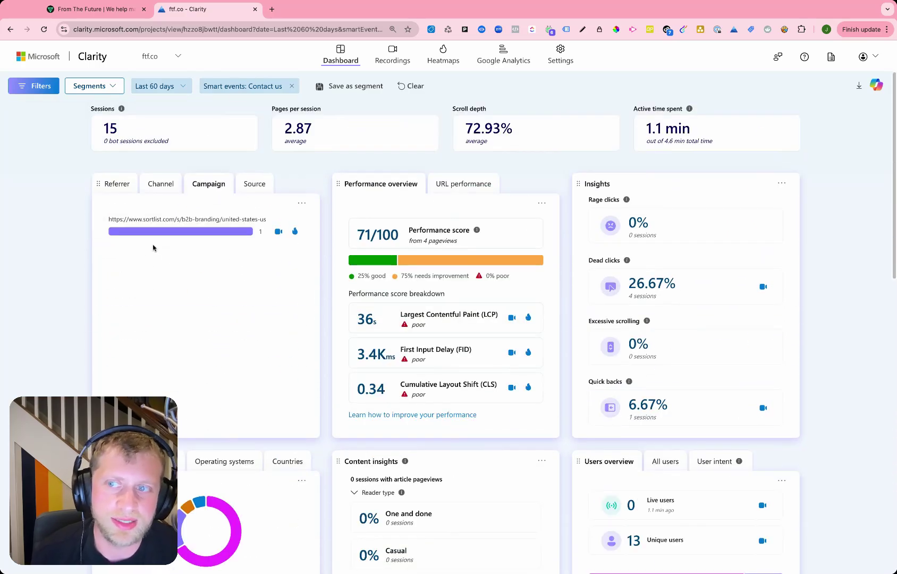
{"action": "left_click", "coordinate": [245, 187]}
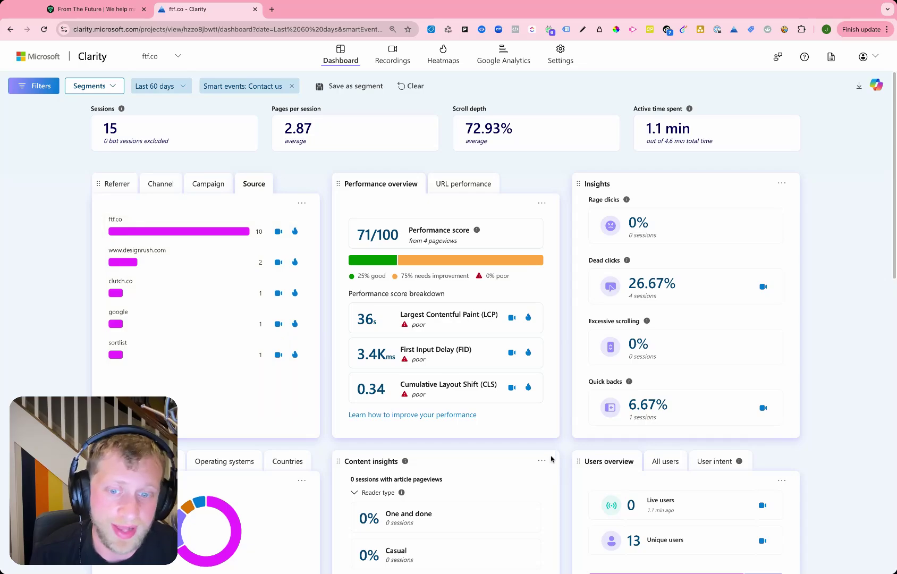
{"action": "scroll", "coordinate": [551, 459], "scroll_direction": "down", "scroll_amount": 10}
{"action": "scroll", "coordinate": [546, 440], "scroll_direction": "down", "scroll_amount": 3}
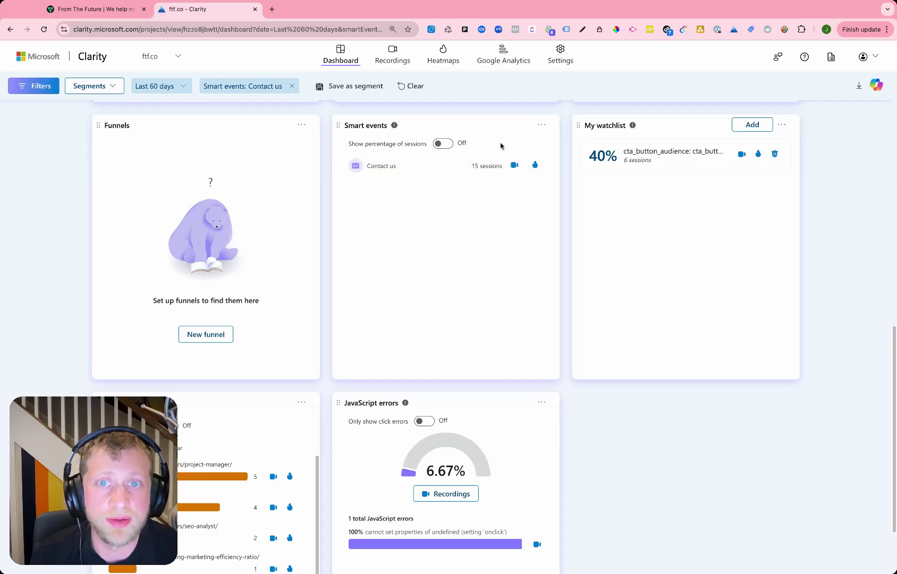
{"action": "scroll", "coordinate": [475, 141], "scroll_direction": "up", "scroll_amount": 10}
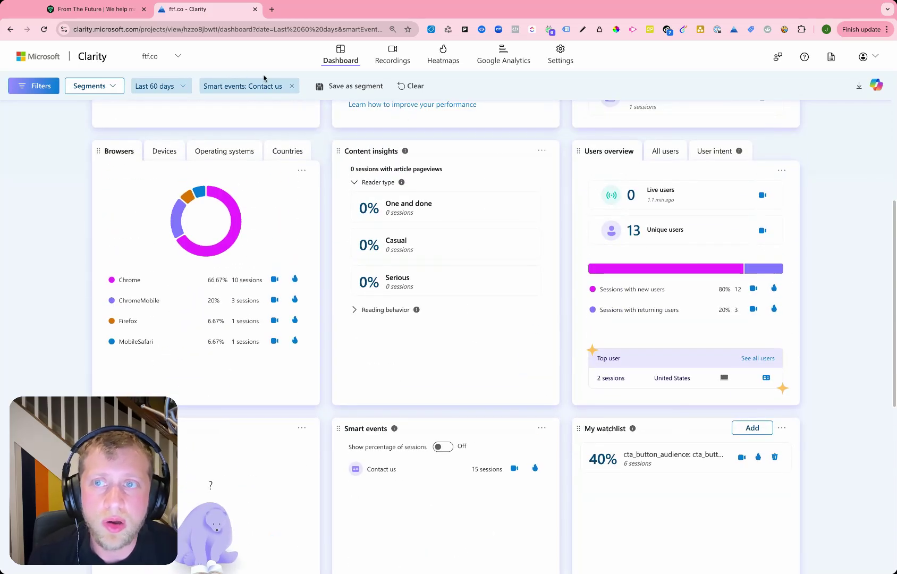
Replace the Contact us smart event filter with a Source: google filter
{"action": "left_click", "coordinate": [292, 85]}
{"action": "scroll", "coordinate": [276, 166], "scroll_direction": "up", "scroll_amount": 6}
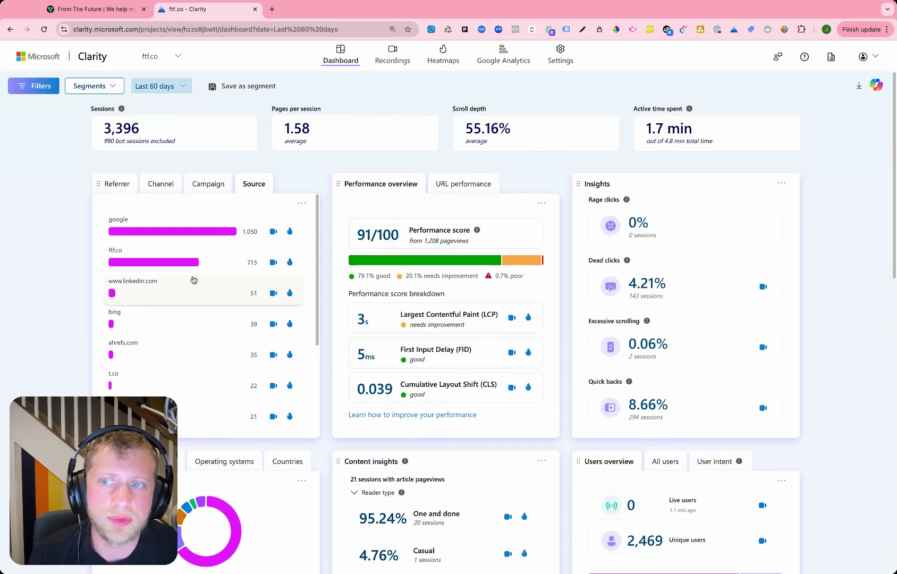
{"action": "left_click", "coordinate": [171, 234]}
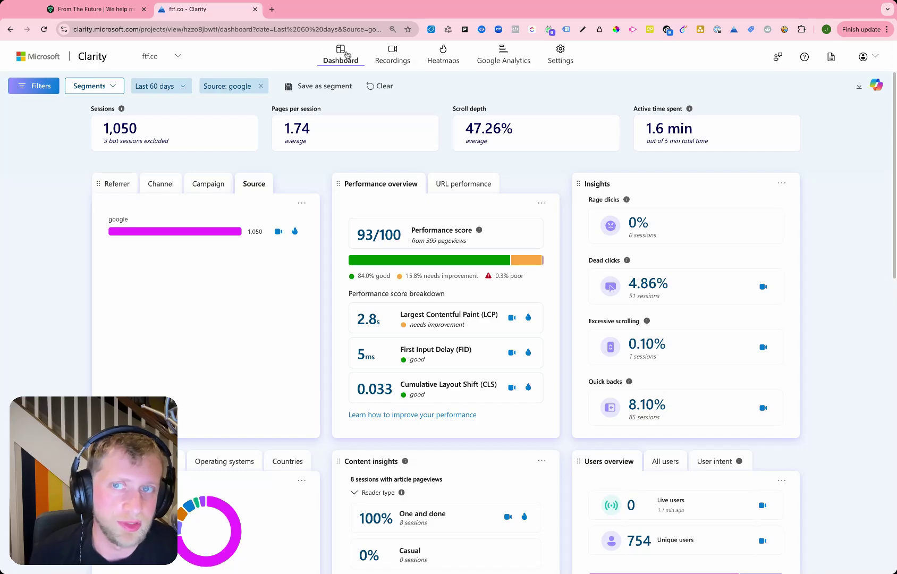
Open the click heatmap for the ab-test-with-gtm post (393 page views, 1,386 clicks)
{"action": "left_click", "coordinate": [389, 59]}
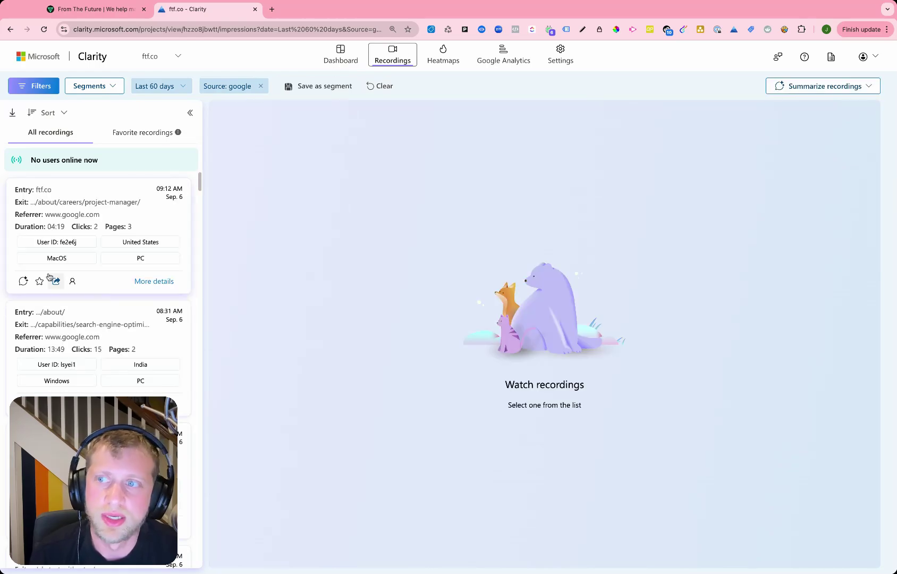
{"action": "left_click", "coordinate": [443, 53]}
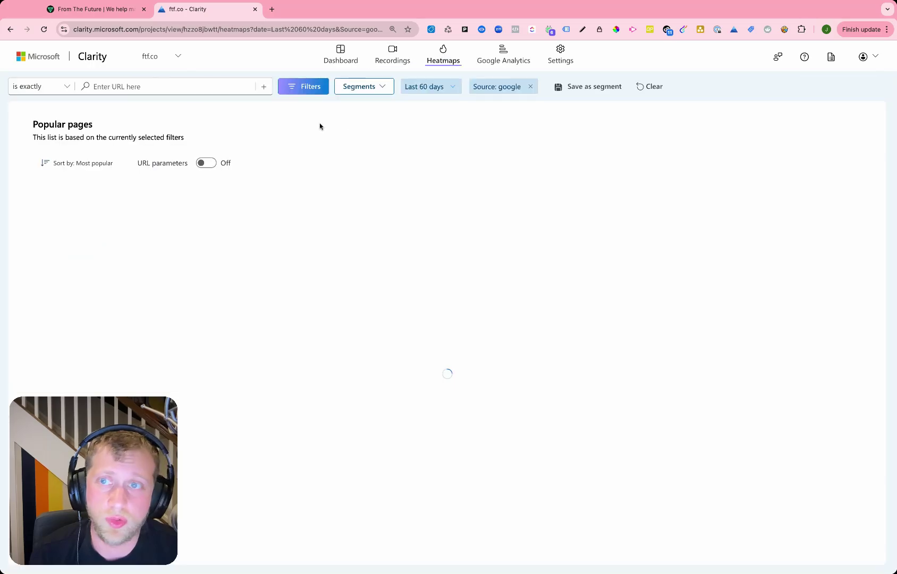
{"action": "left_click", "coordinate": [171, 201]}
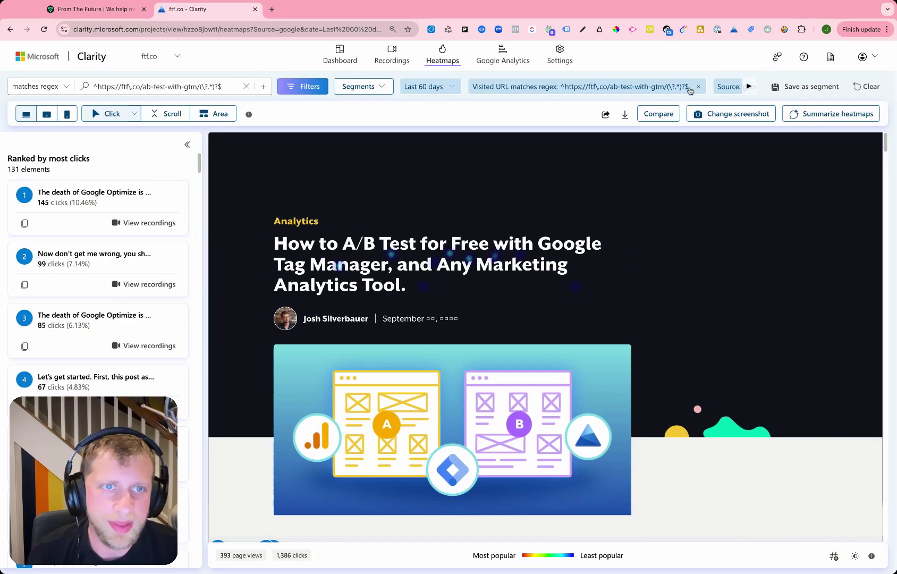
{"action": "left_click", "coordinate": [750, 87]}
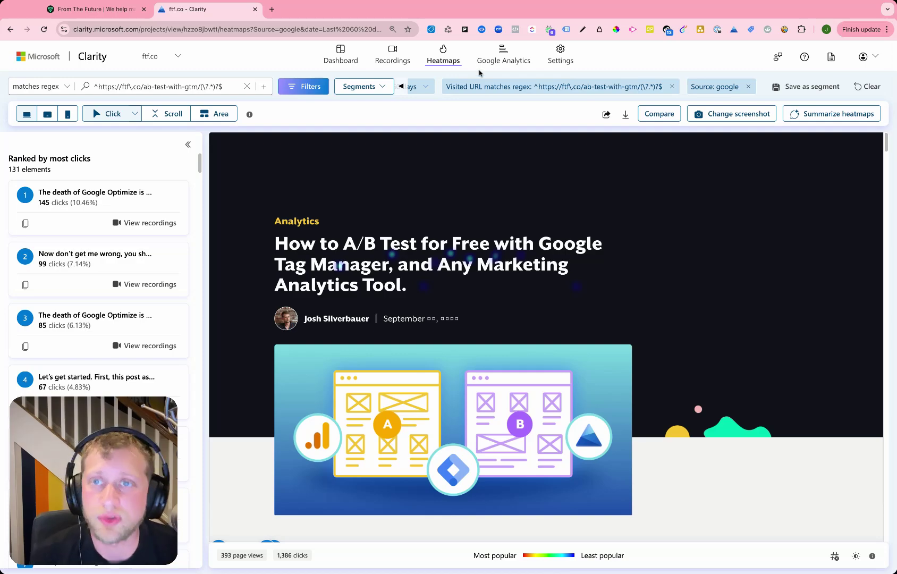
Return to the dashboard with only the ab-test-with-gtm URL filter, showing 522 sessions
{"action": "left_click", "coordinate": [344, 63]}
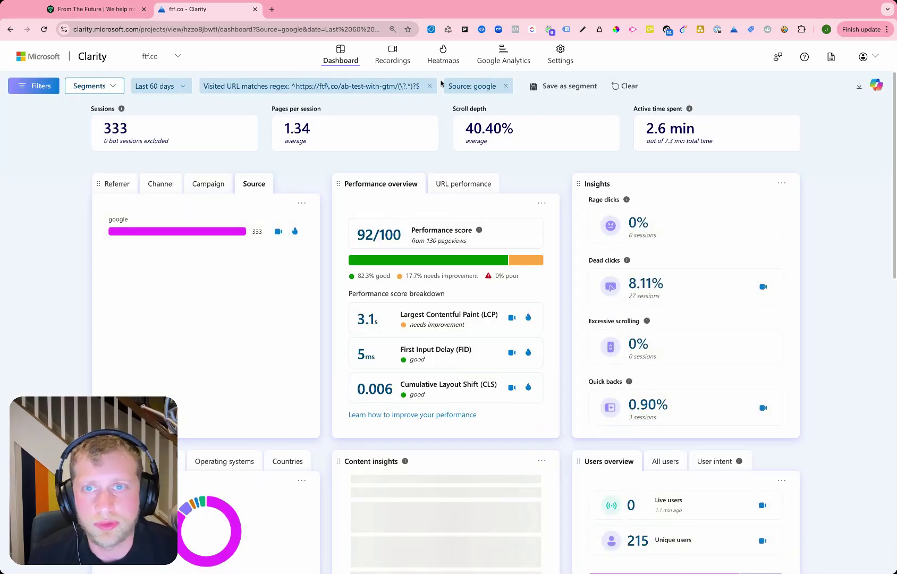
{"action": "left_click", "coordinate": [506, 86]}
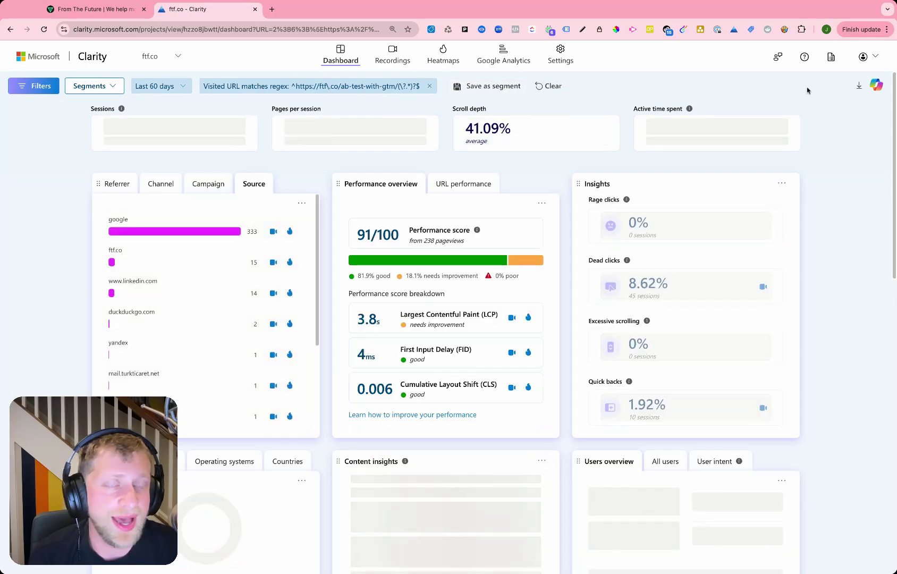
{"action": "left_click", "coordinate": [877, 86]}
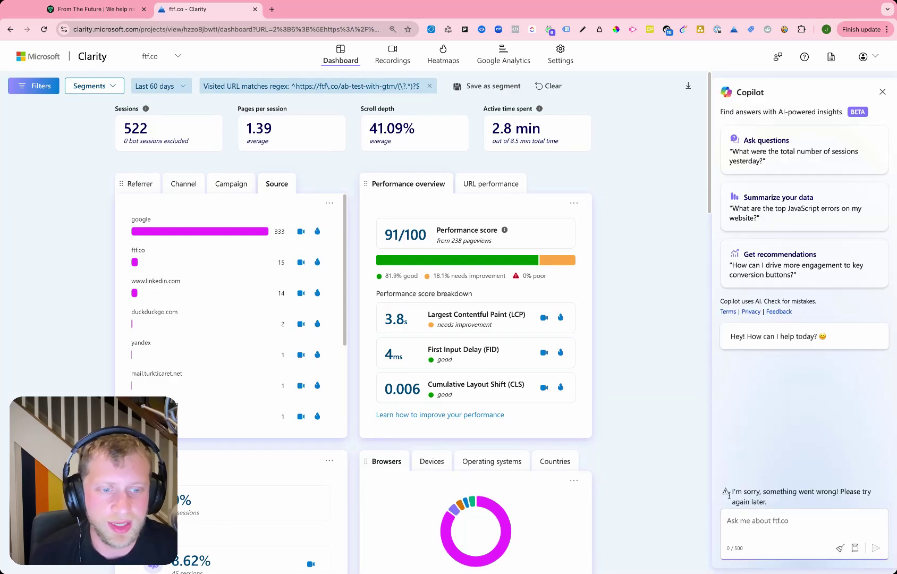
Draft 'Can you tell me the top sources and mediums that are driving traffic to' in Copilot, then cut it
{"action": "left_click", "coordinate": [770, 518]}
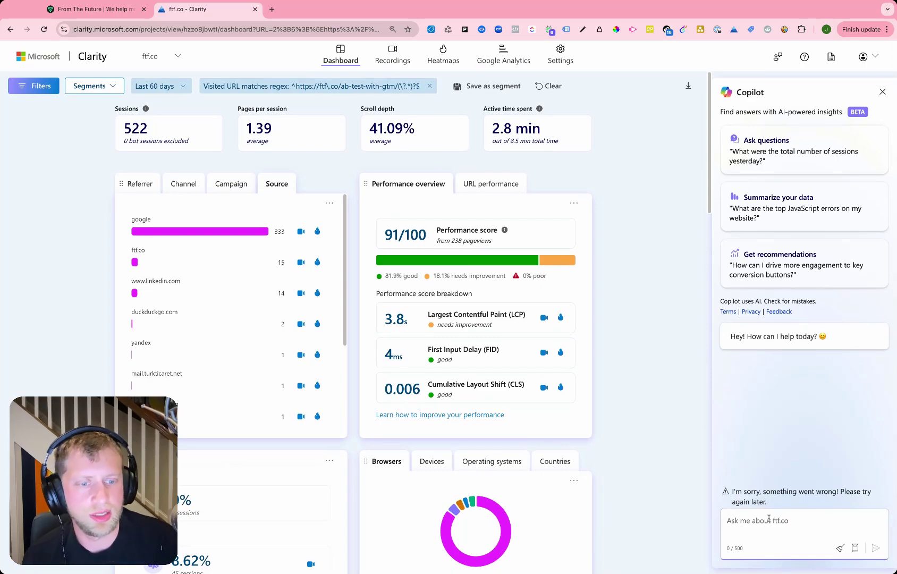
{"action": "type", "text": "c"}
{"action": "key", "text": "BackSpace"}
{"action": "type", "text": "Can you t"}
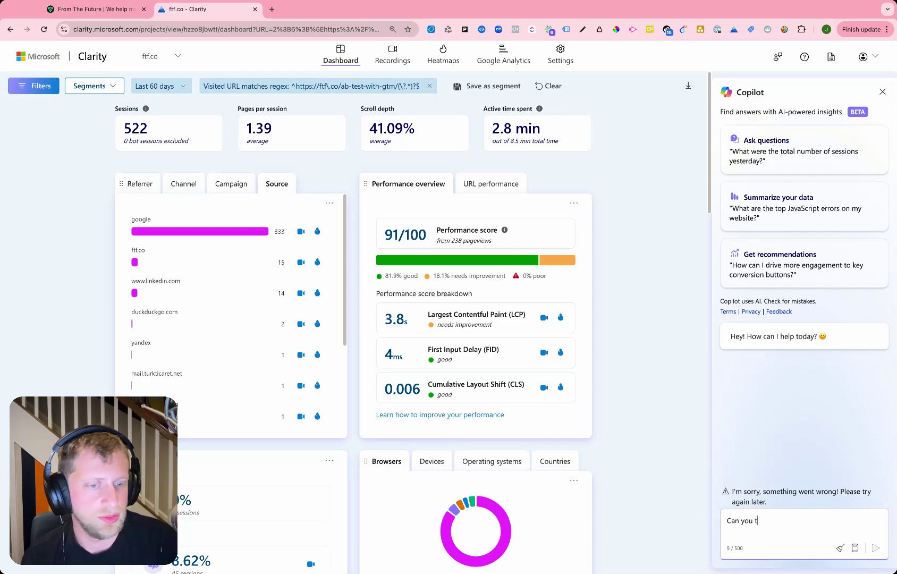
{"action": "type", "text": "ell me"}
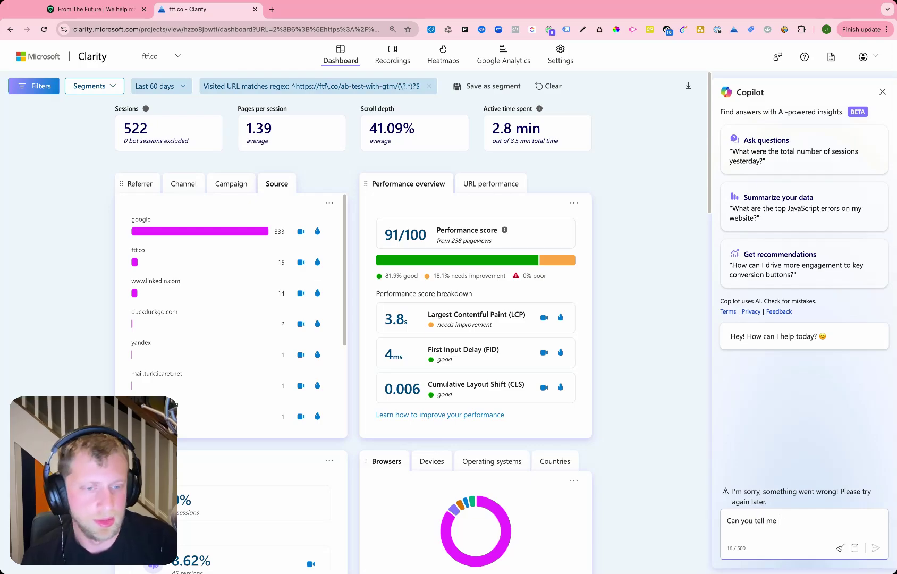
{"action": "type", "text": " the top s"}
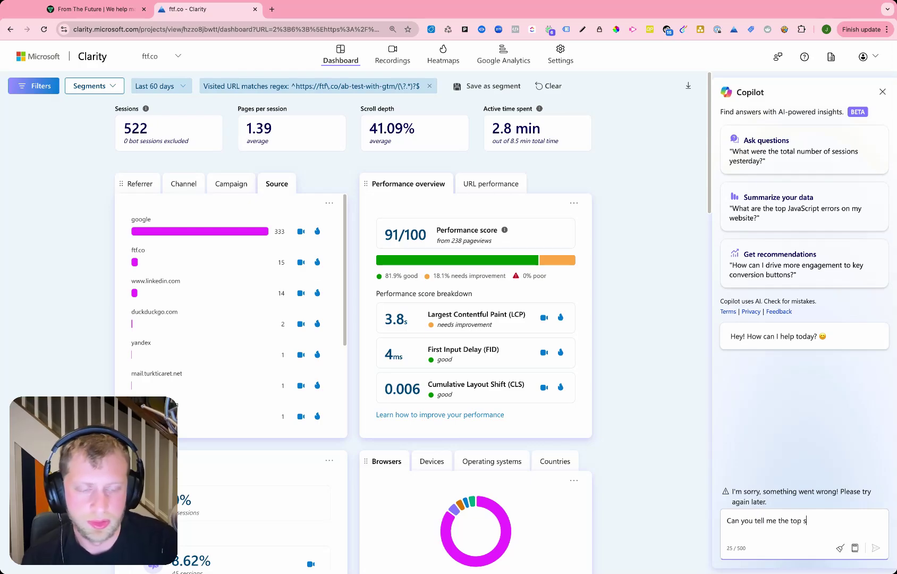
{"action": "type", "text": "ources and med"}
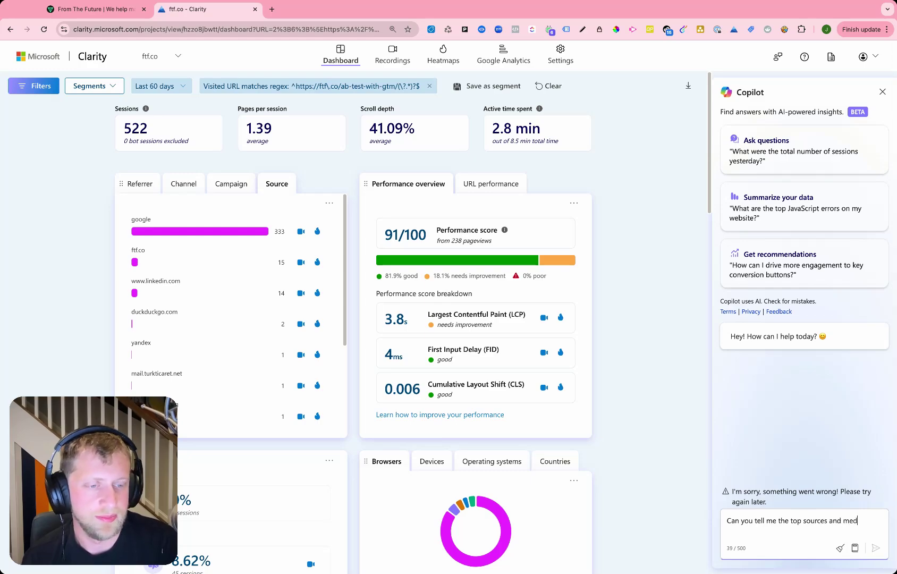
{"action": "type", "text": "iums that are"}
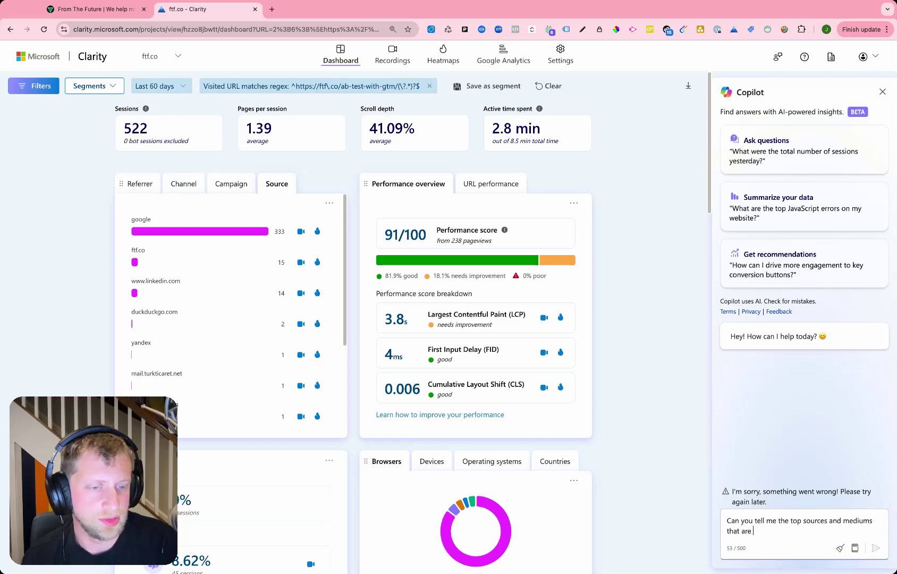
{"action": "type", "text": " driving"}
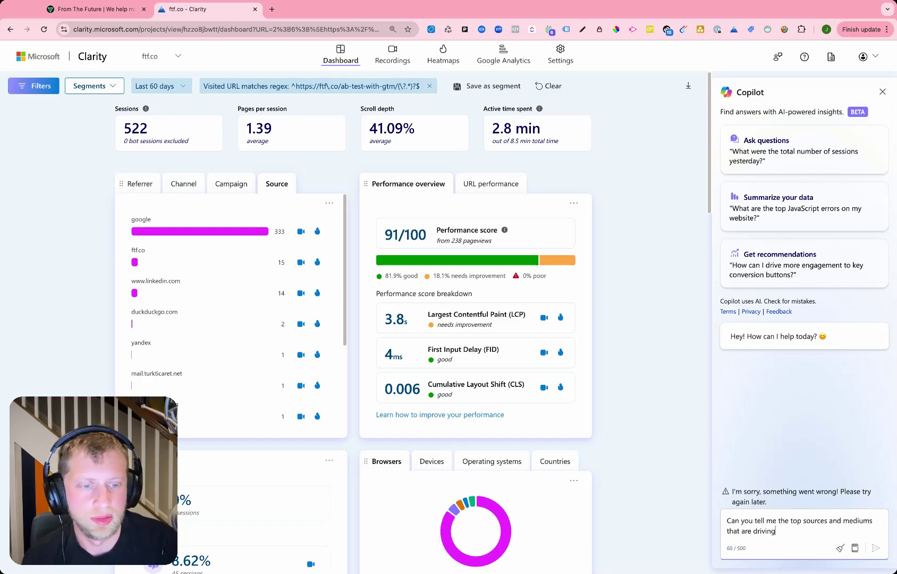
{"action": "type", "text": " traffic to my site"}
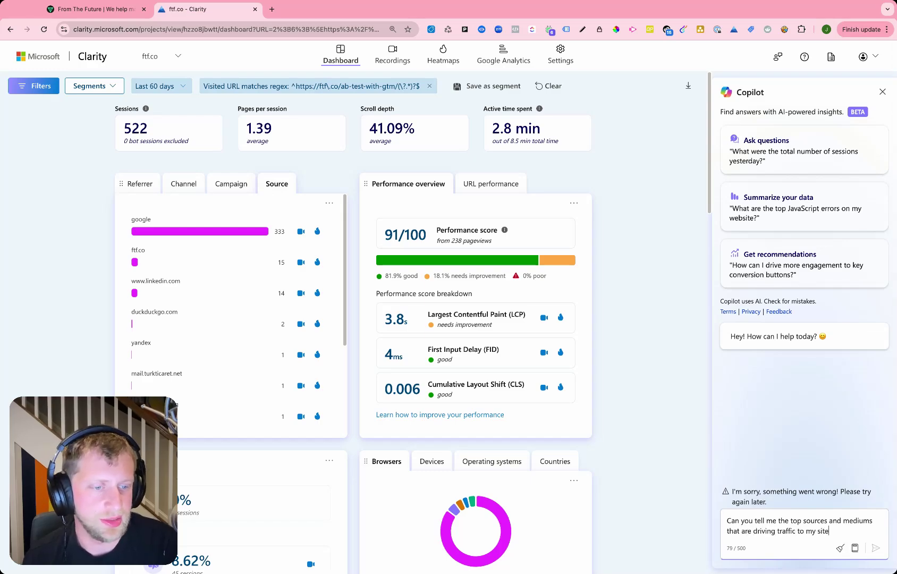
{"action": "double_click", "coordinate": [859, 521]}
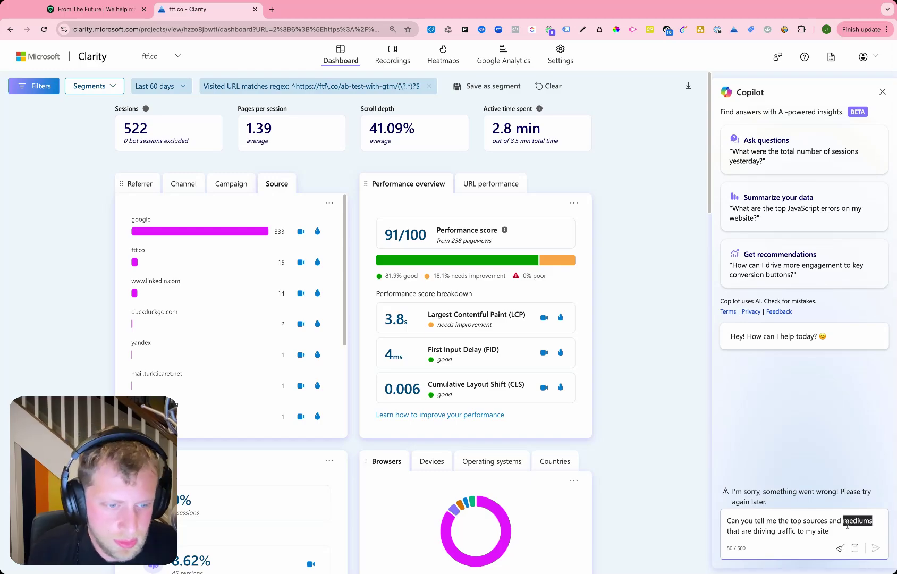
{"action": "left_click_drag", "start_coordinate": [840, 531], "coordinate": [717, 513]}
{"action": "key", "text": "super+x"}
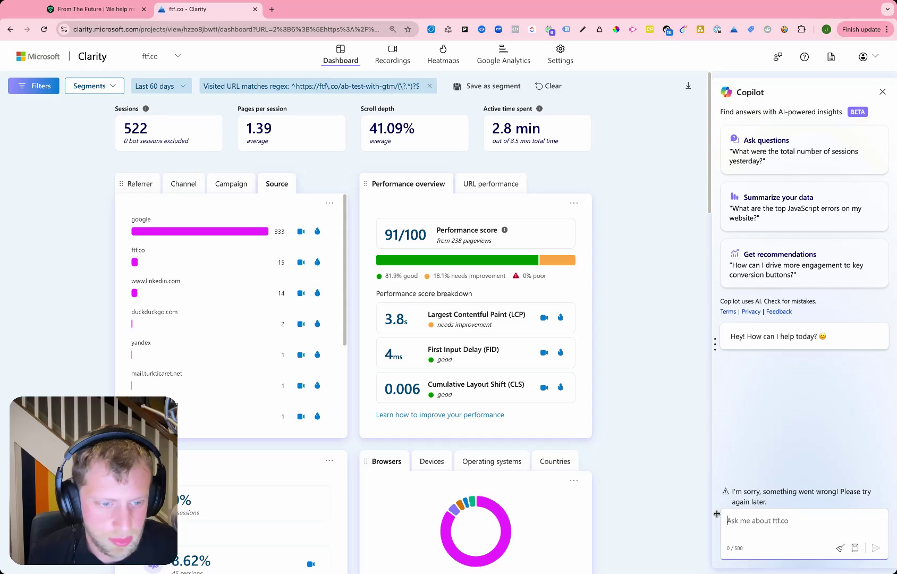
After a reload, send the pasted top sources and mediums question to Copilot
{"action": "left_click", "coordinate": [42, 29]}
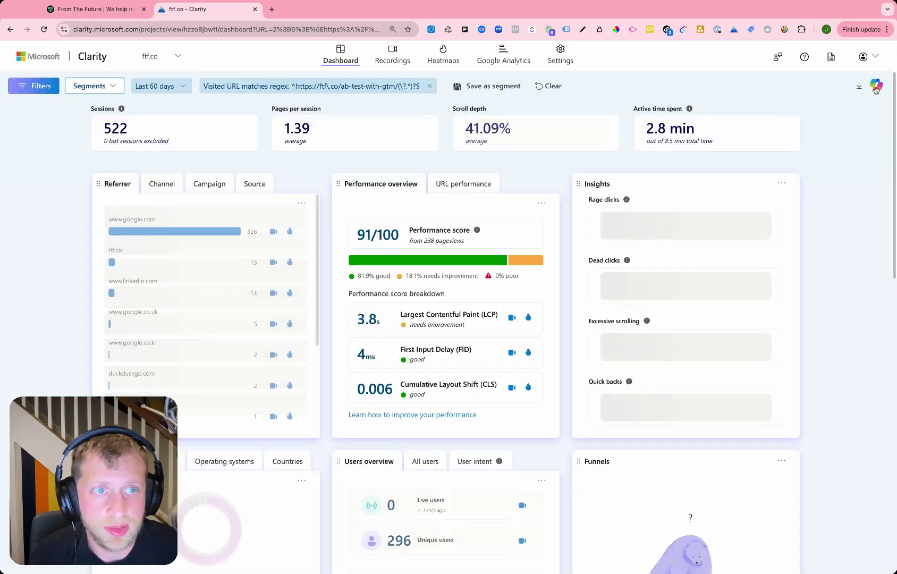
{"action": "left_click", "coordinate": [876, 87]}
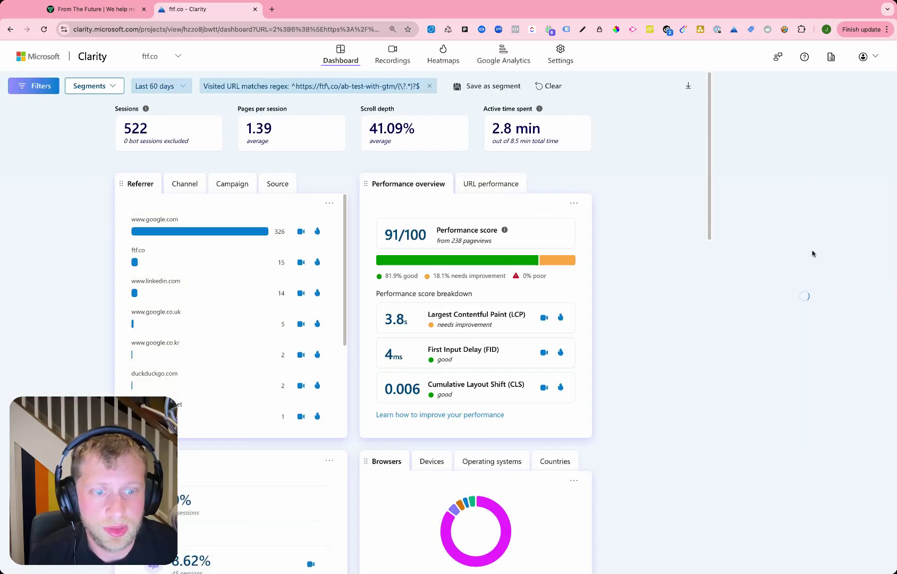
{"action": "left_click", "coordinate": [801, 525]}
{"action": "key", "text": "super+v"}
{"action": "key", "text": "Return"}
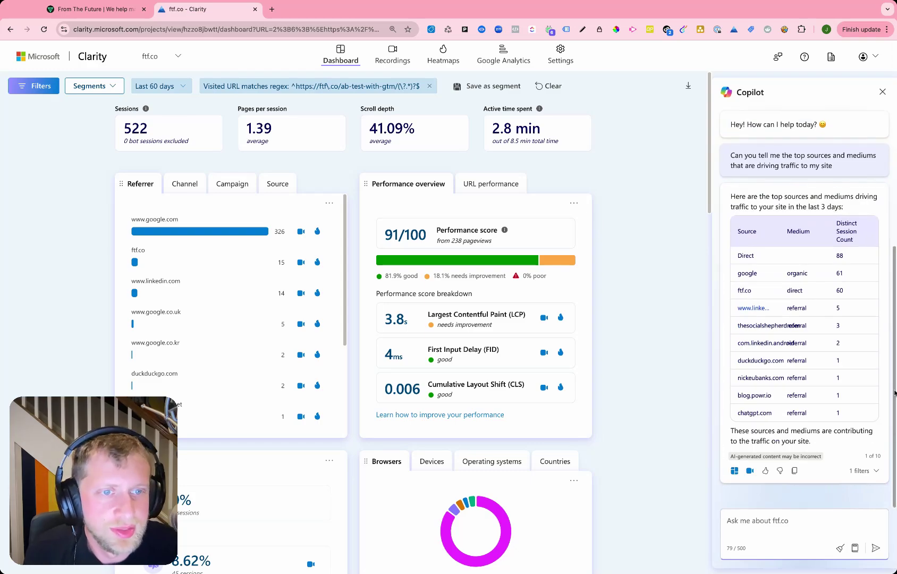
Widen the Copilot panel to read the ten-source table and peek at its 1 filter
{"action": "left_click", "coordinate": [712, 352]}
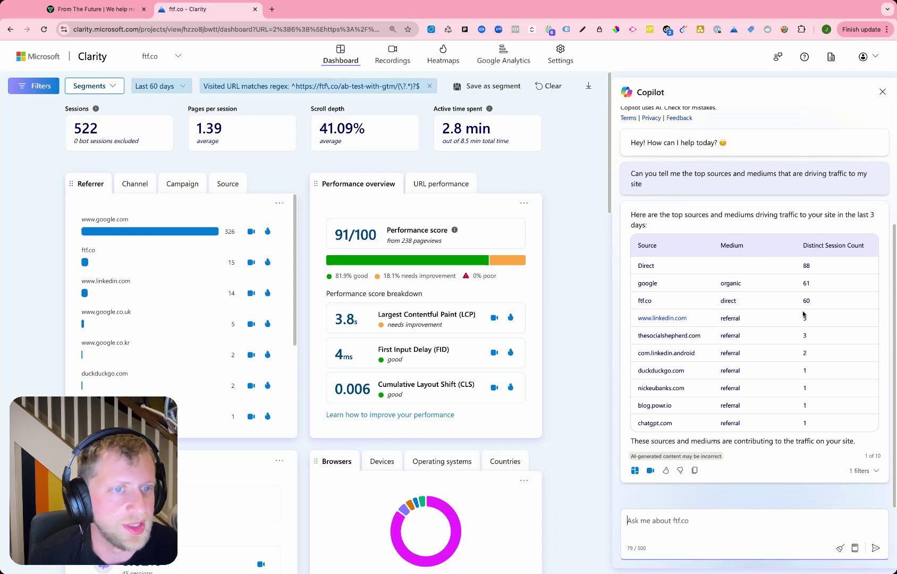
{"action": "left_click", "coordinate": [865, 471]}
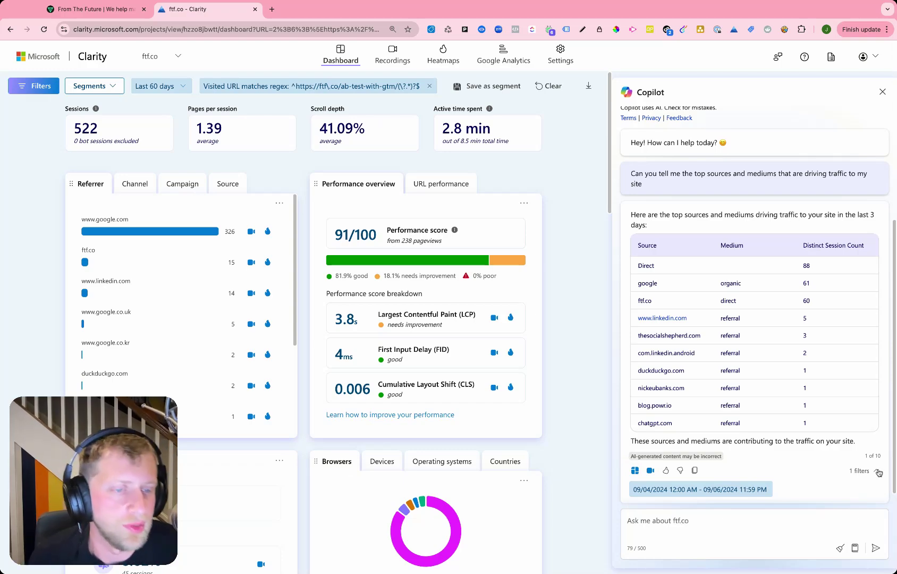
{"action": "left_click", "coordinate": [878, 471]}
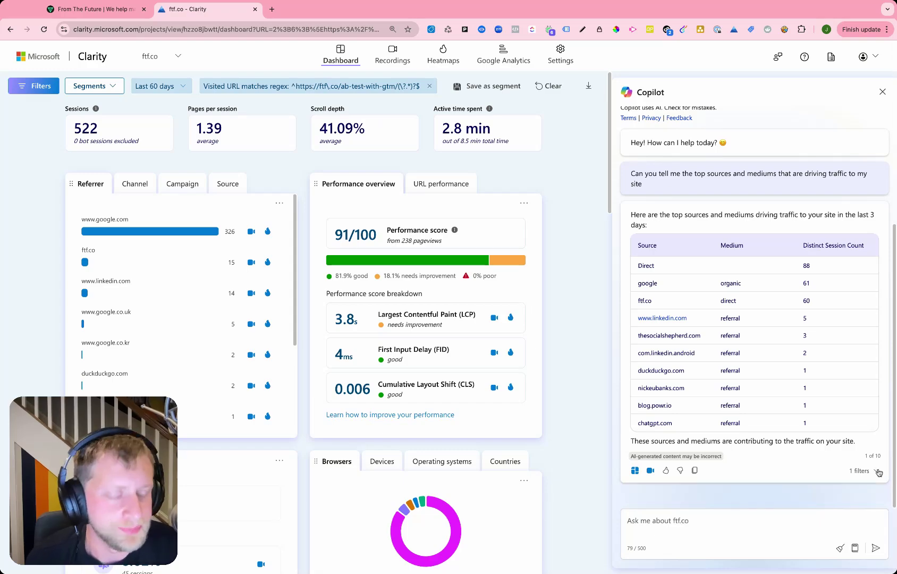